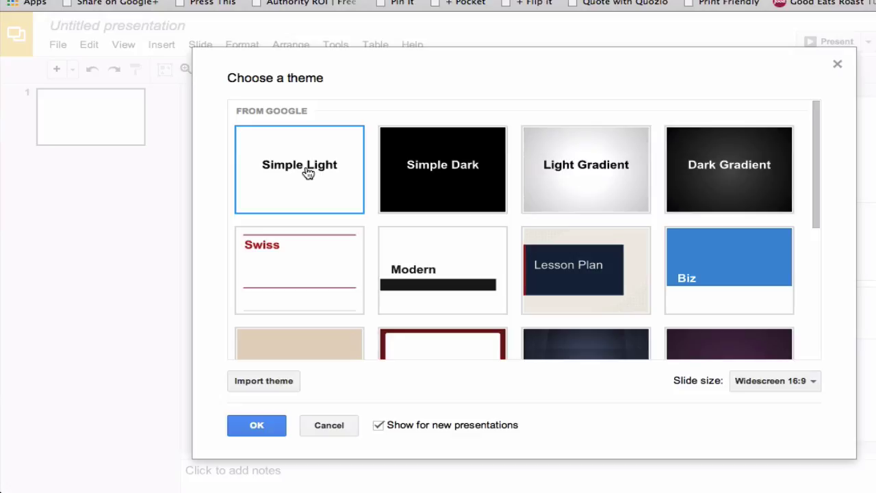
# Step: Accept the Simple Light theme and delete the title and subtitle placeholders from the first slide
pyautogui.click(262, 425)
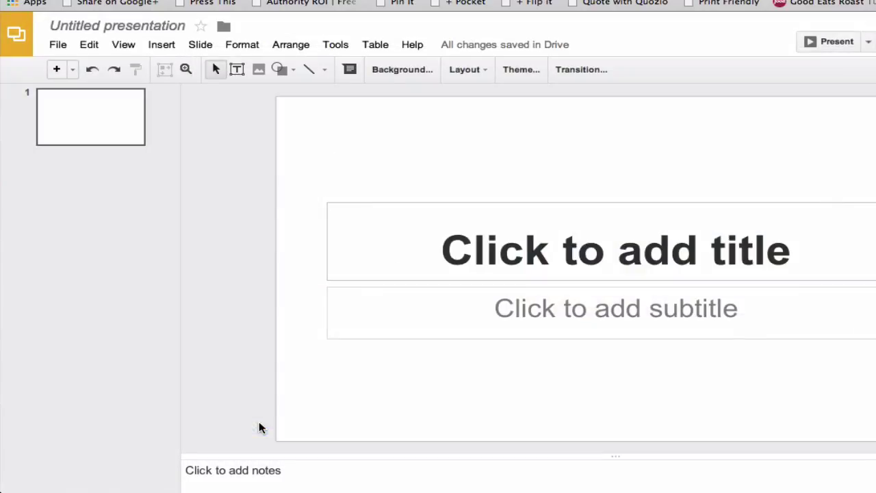
pyautogui.click(382, 202)
pyautogui.press('super+shift+l')
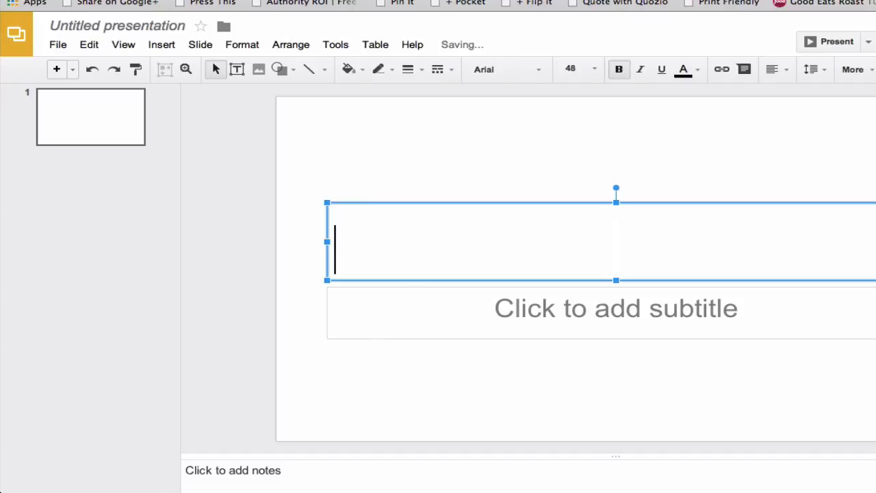
pyautogui.click(308, 183)
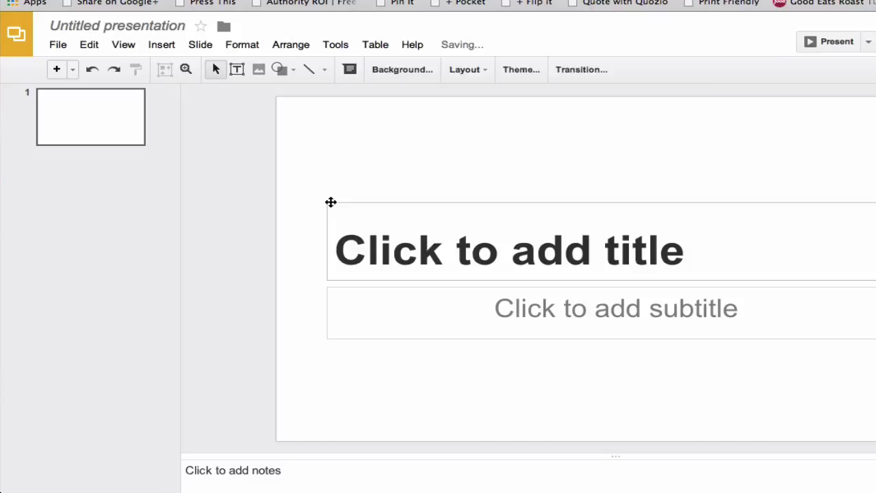
pyautogui.click(331, 199)
pyautogui.press('Delete')
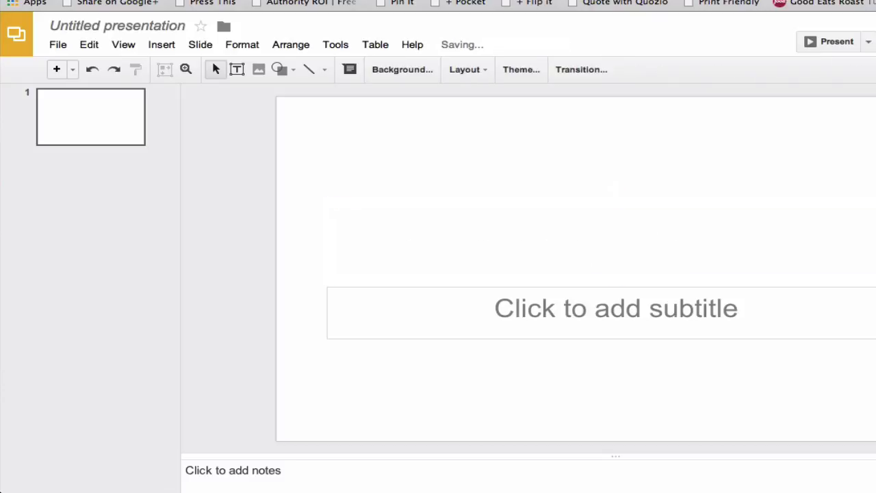
pyautogui.click(342, 287)
pyautogui.press('Delete')
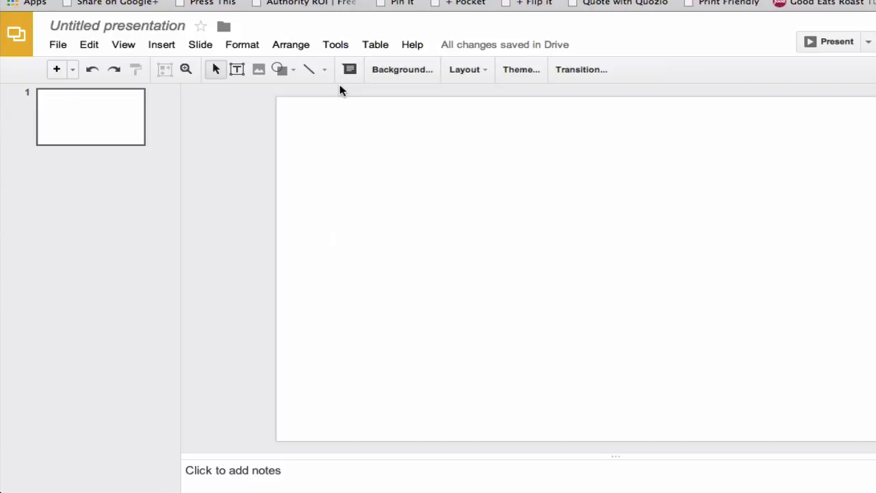
pyautogui.click(259, 70)
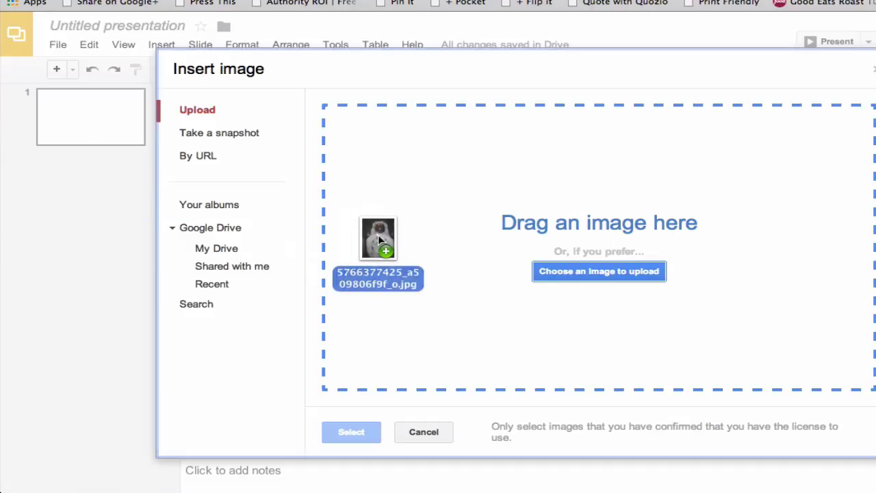
pyautogui.moveTo(382, 237); pyautogui.dragTo(450, 181)
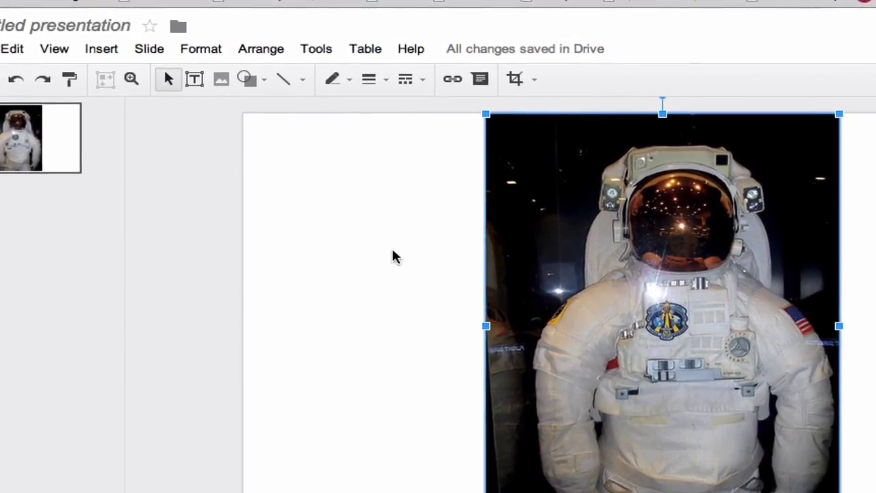
pyautogui.click(392, 259)
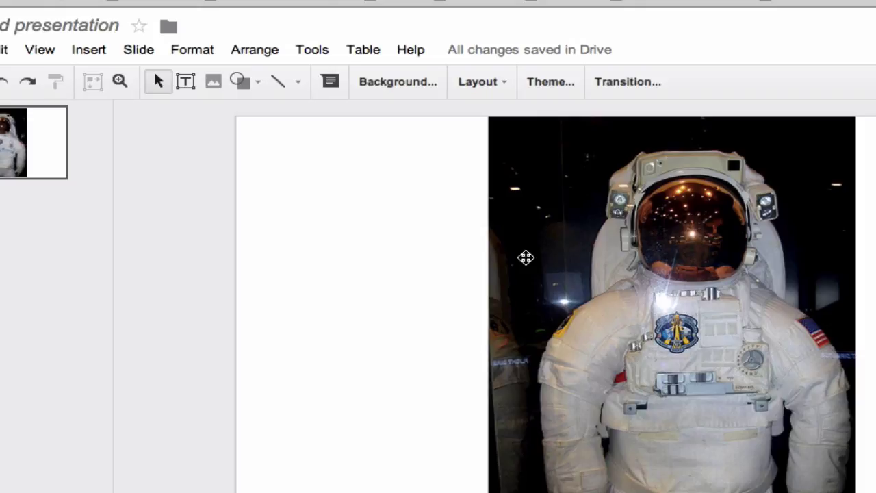
# Step: Crop the astronaut photo to a rectangle around the helmet and upper chest
pyautogui.click(600, 176)
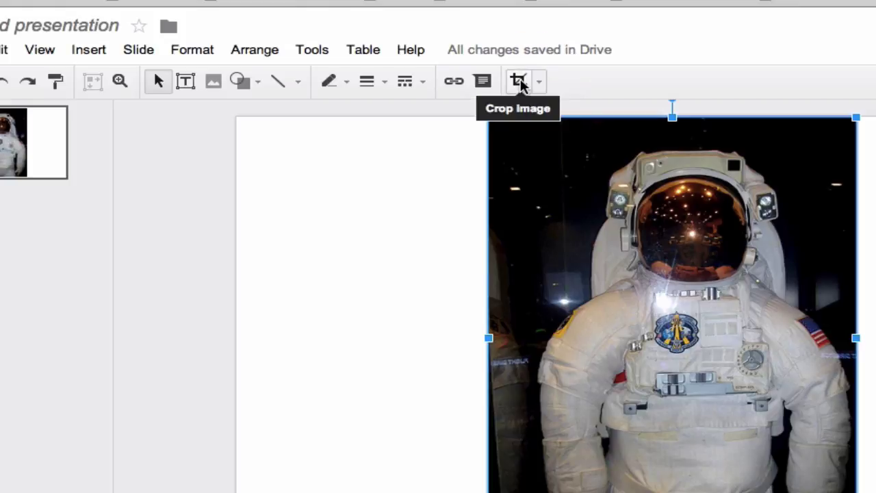
pyautogui.click(519, 81)
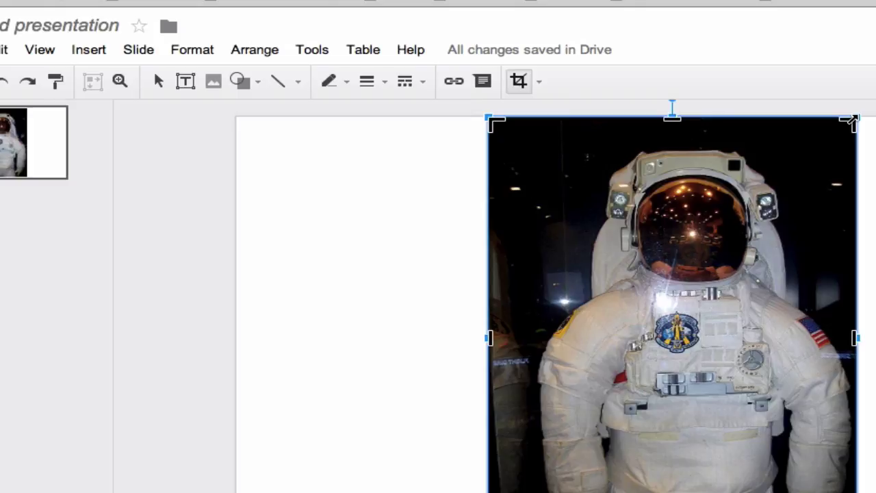
pyautogui.moveTo(855, 122); pyautogui.dragTo(787, 186)
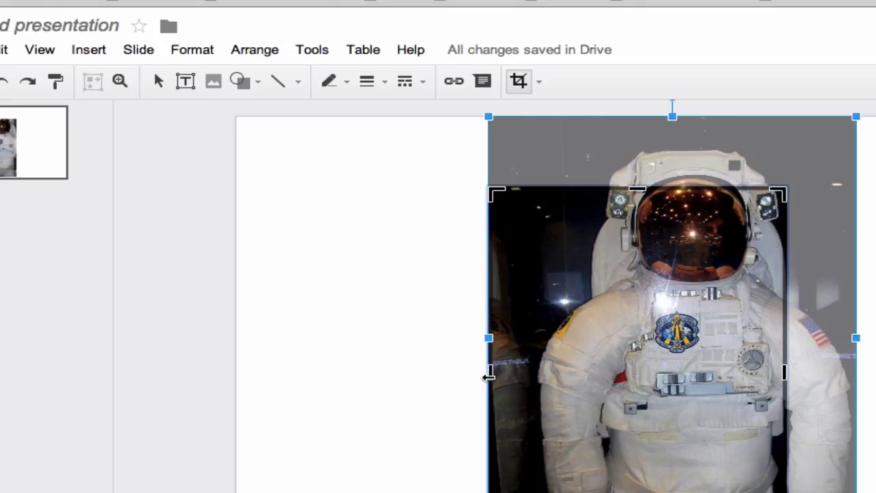
pyautogui.moveTo(510, 375); pyautogui.dragTo(598, 362)
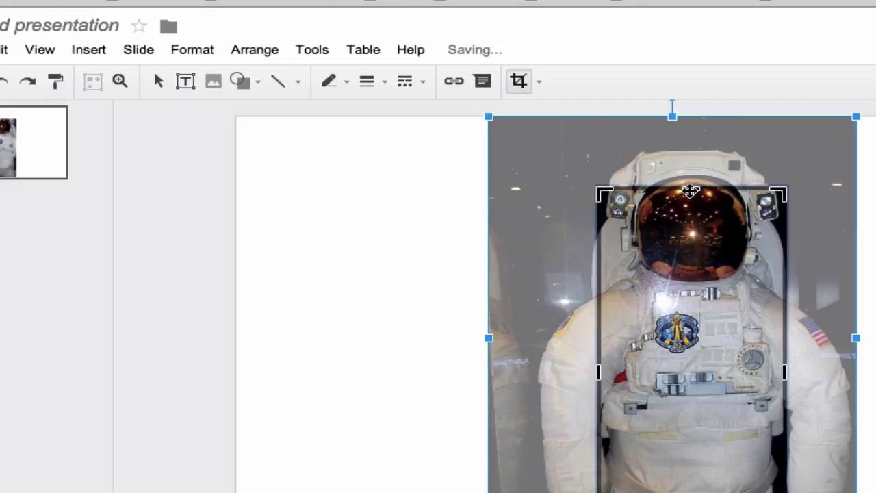
pyautogui.moveTo(693, 185); pyautogui.dragTo(692, 142)
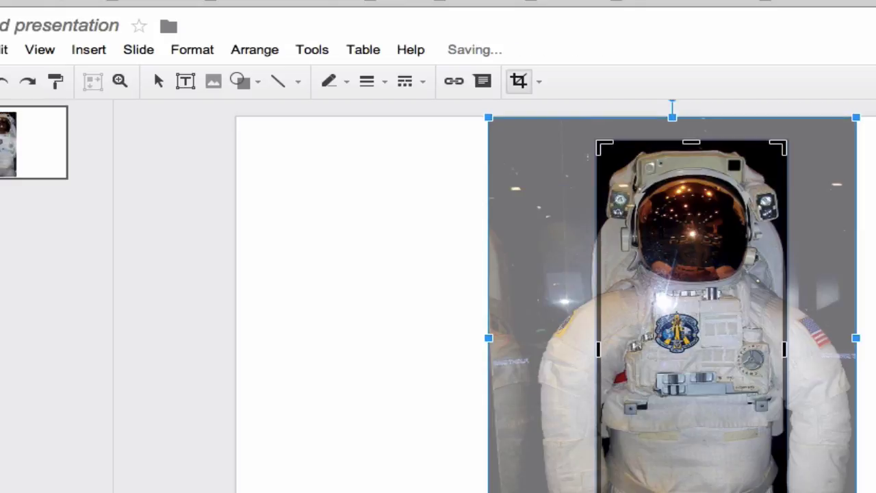
pyautogui.moveTo(691, 490); pyautogui.dragTo(692, 347)
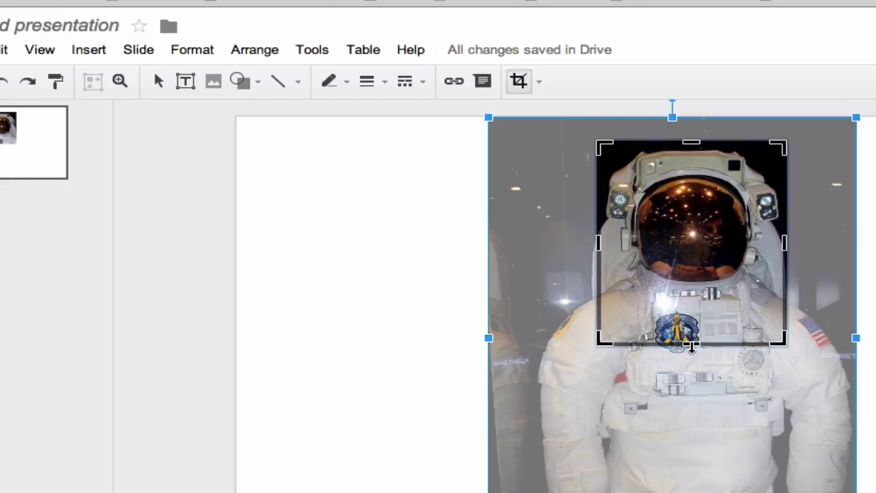
pyautogui.moveTo(600, 338); pyautogui.dragTo(544, 400)
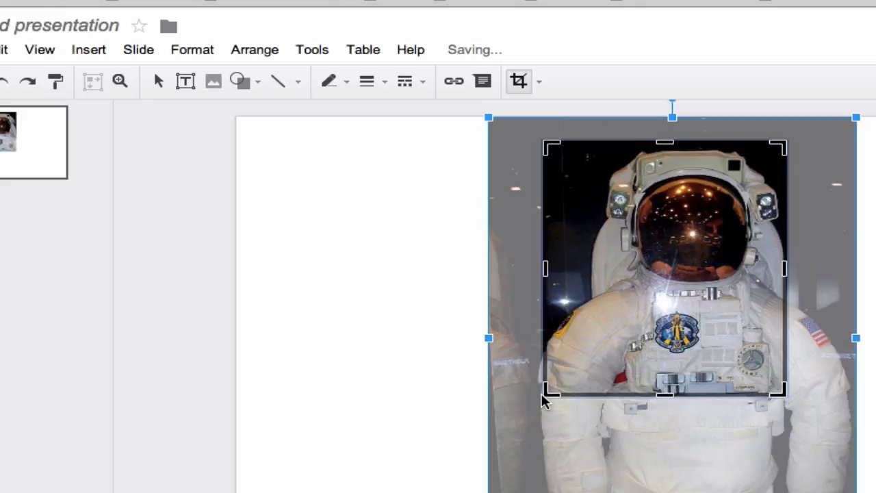
# Step: Enlarge the crop frame slightly past both sides of the photo, up to its upper edge and down to the astronaut's waist
pyautogui.click(540, 82)
pyautogui.click(597, 83)
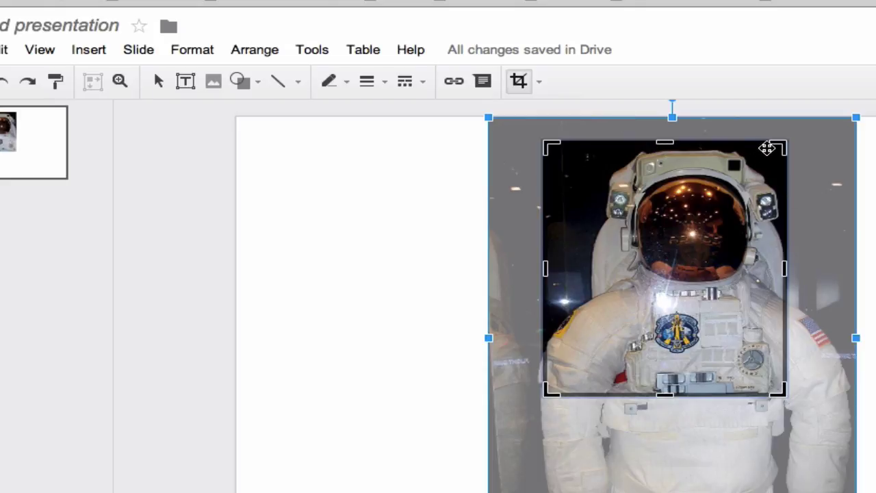
pyautogui.moveTo(783, 141); pyautogui.dragTo(863, 122)
pyautogui.moveTo(547, 257); pyautogui.dragTo(463, 260)
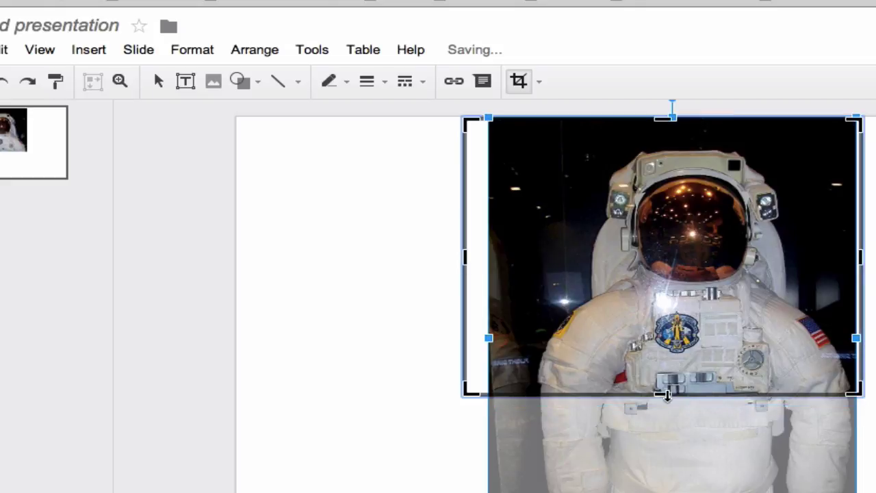
pyautogui.moveTo(664, 395); pyautogui.dragTo(678, 485)
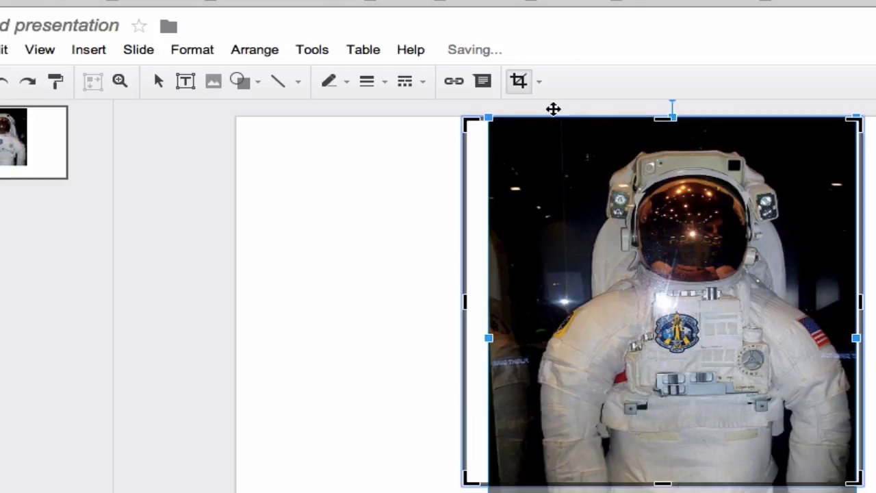
# Step: Mask the photo with the second starburst shape from the Callouts group
pyautogui.click(540, 82)
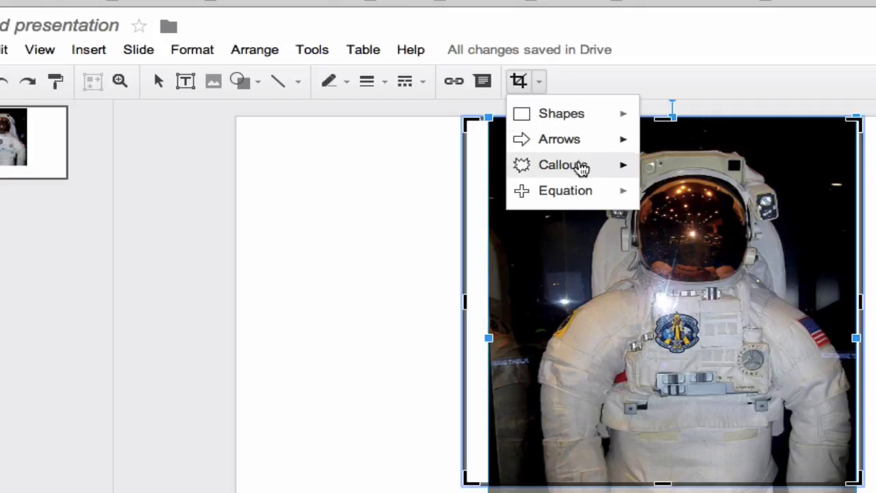
pyautogui.moveTo(582, 169)
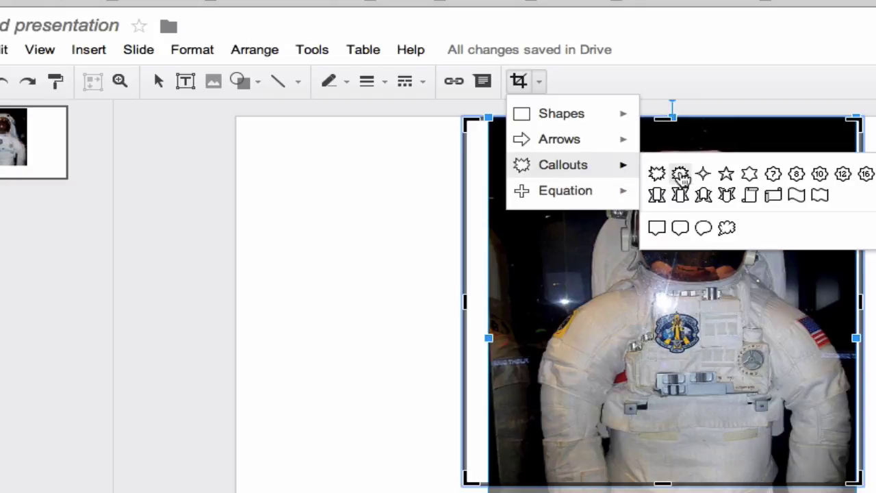
pyautogui.click(680, 173)
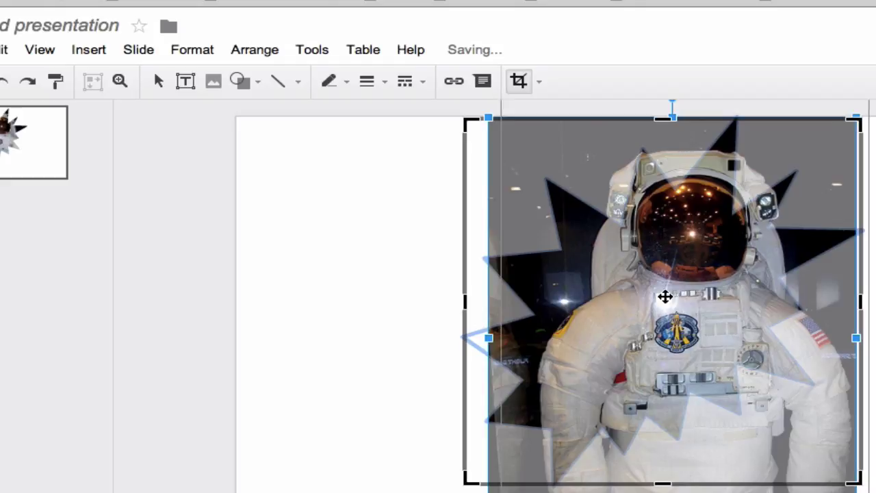
# Step: Reposition the photo inside the starburst mask so the helmet sits near its centre, and finish cropping
pyautogui.moveTo(664, 295)
pyautogui.mouseDown()
pyautogui.moveTo(678, 289)
pyautogui.moveTo(674, 295)
pyautogui.mouseUp()
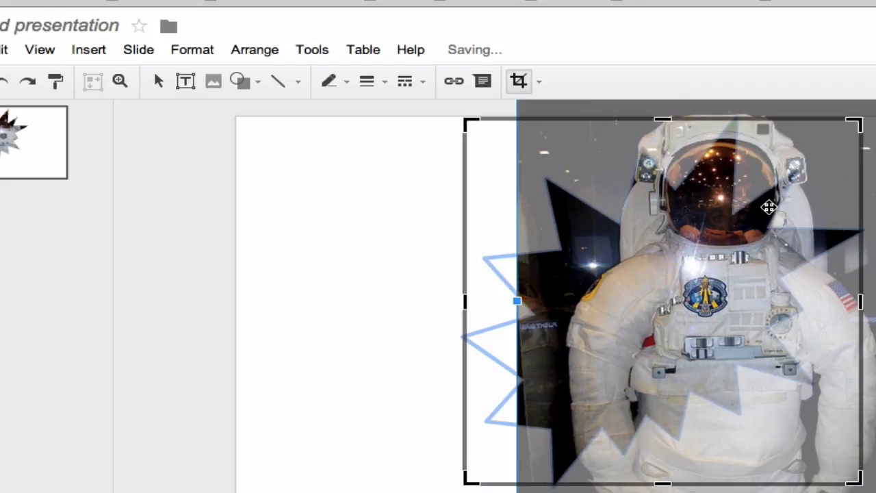
pyautogui.moveTo(768, 207); pyautogui.dragTo(644, 302)
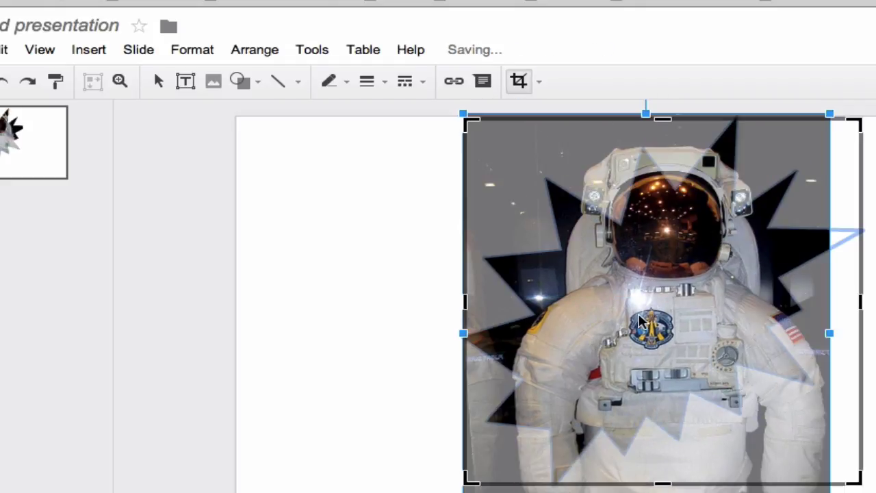
pyautogui.moveTo(671, 249); pyautogui.dragTo(674, 291)
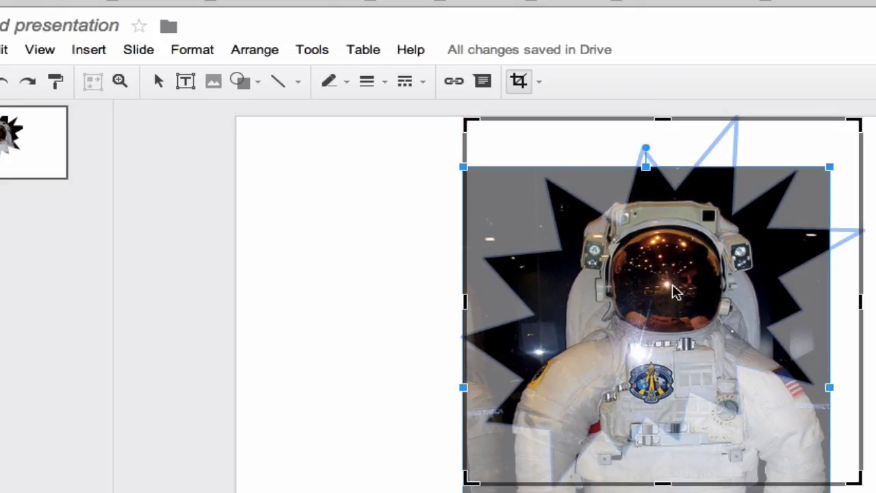
pyautogui.press('Escape')
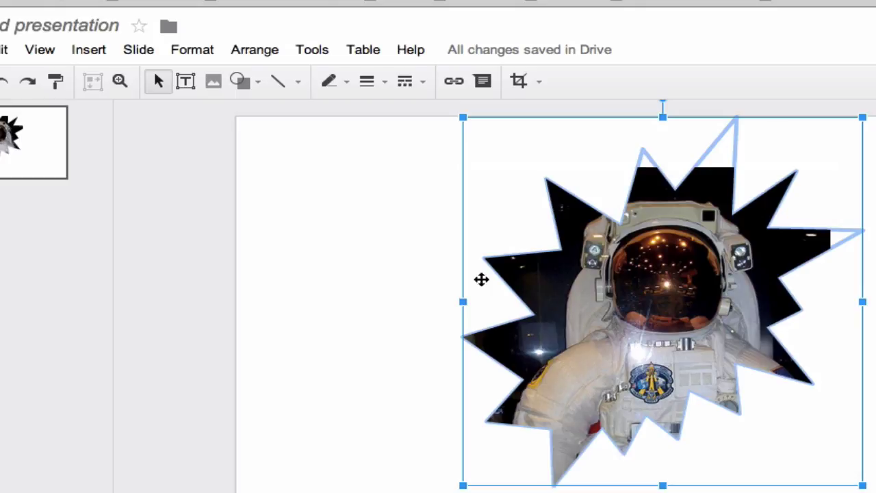
# Step: Move the starburst-shaped picture slightly lower on the slide
pyautogui.click(383, 239)
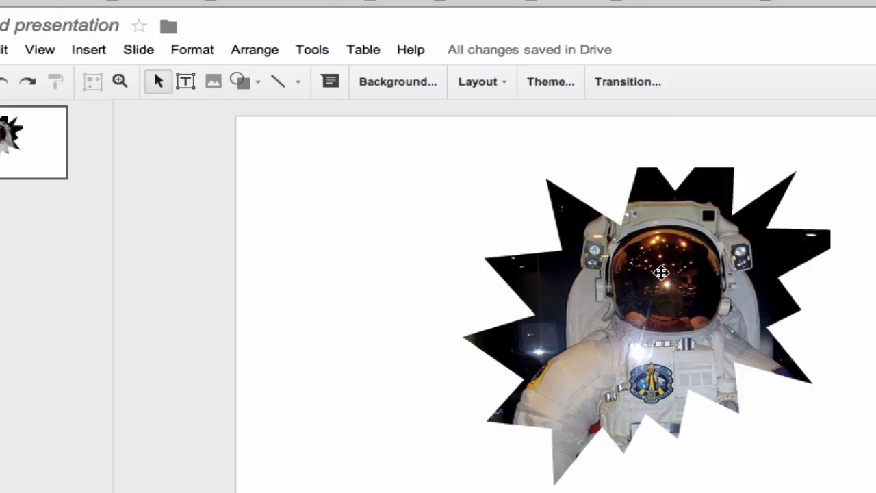
pyautogui.moveTo(664, 281); pyautogui.dragTo(661, 317)
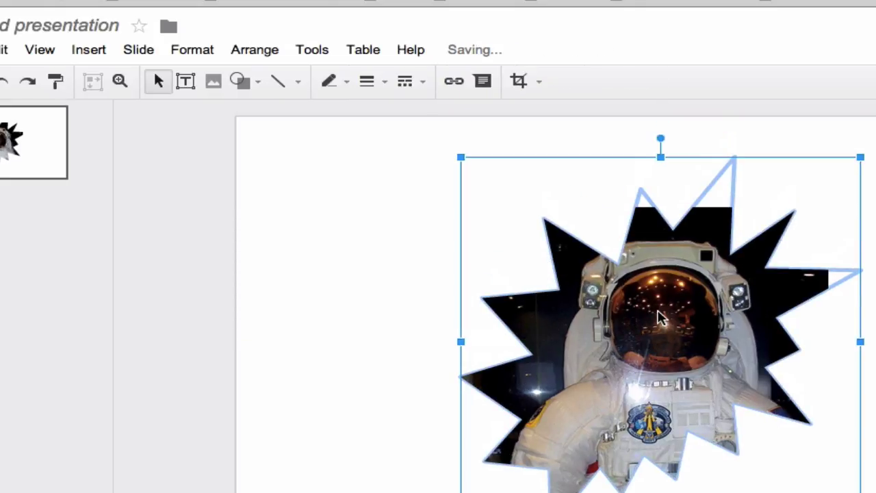
pyautogui.click(383, 237)
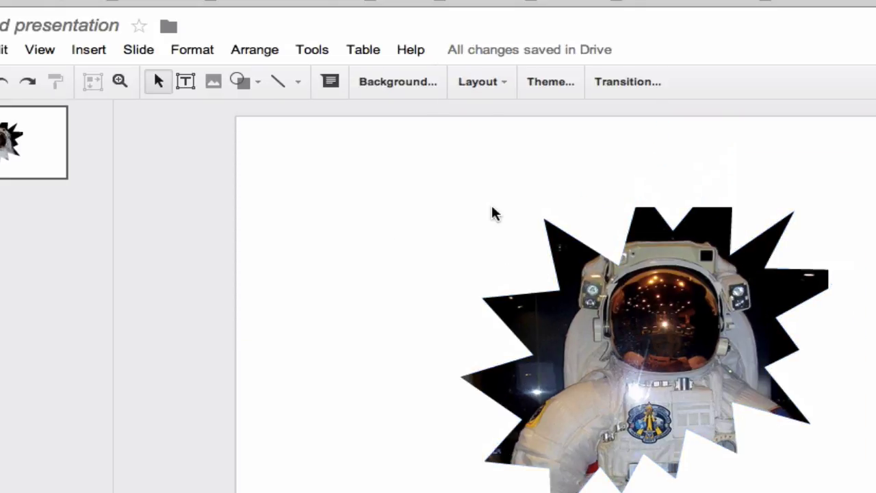
# Step: Give the starburst picture a 16px outline in the blue theme colour
pyautogui.click(628, 311)
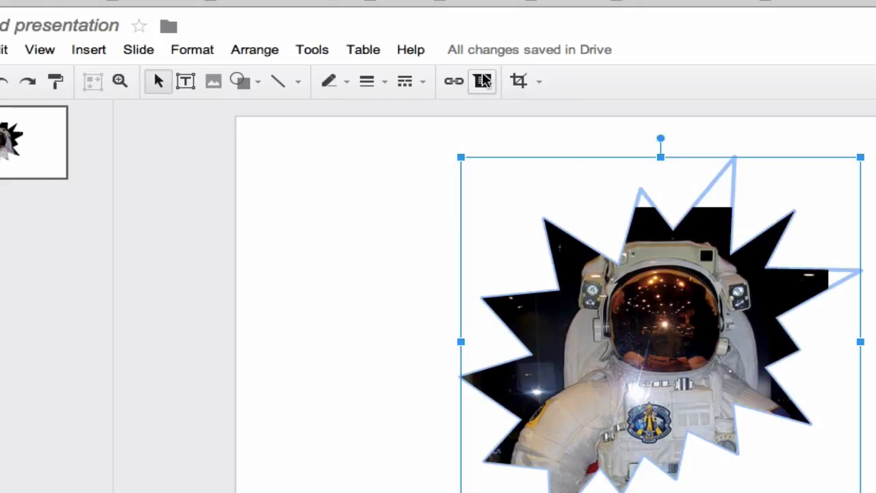
pyautogui.click(329, 82)
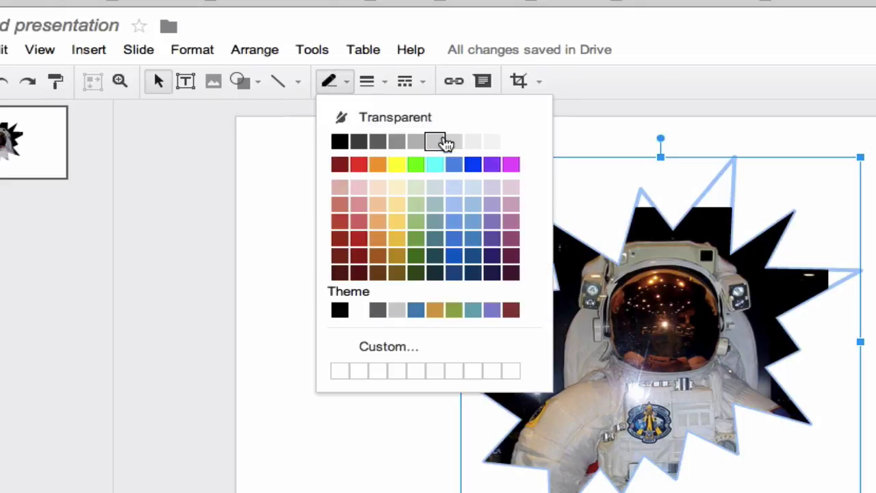
pyautogui.click(416, 310)
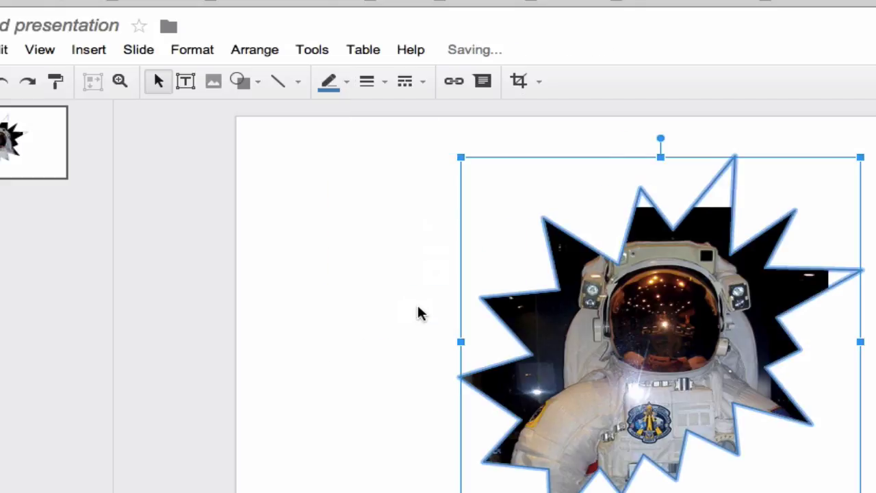
pyautogui.click(379, 85)
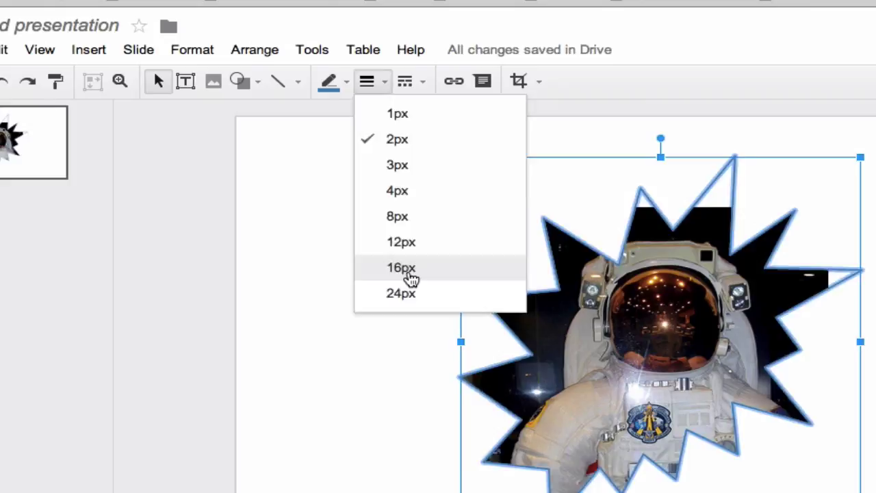
pyautogui.click(408, 277)
pyautogui.click(287, 232)
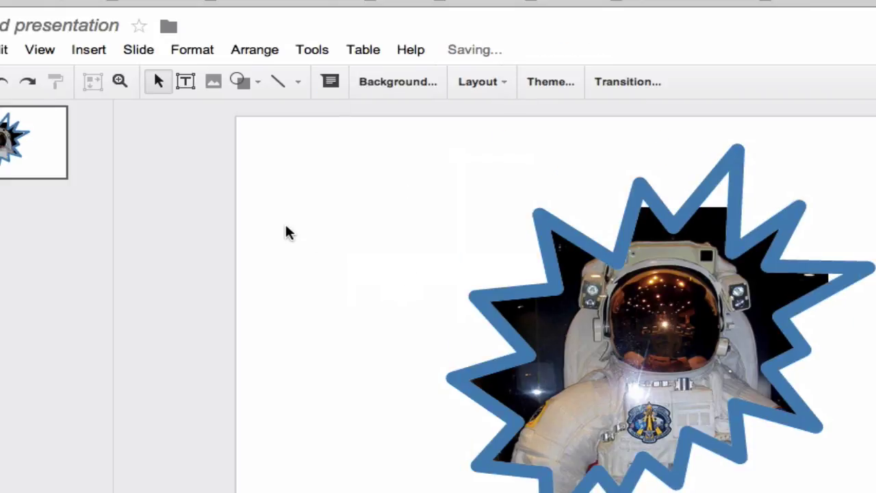